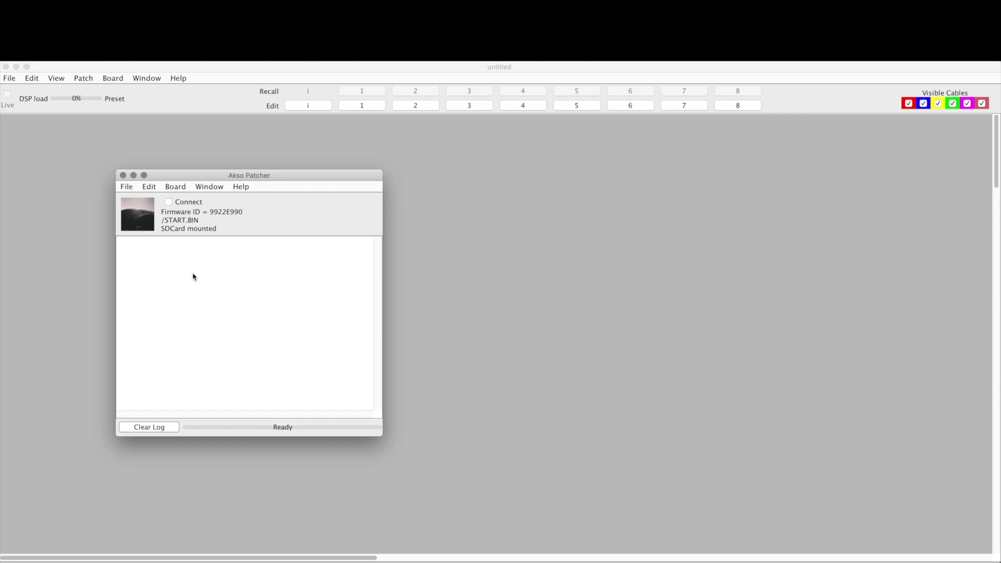
# Step: Connect to the board and minimize the log window, leaving the empty untitled patch
pyautogui.click(168, 202)
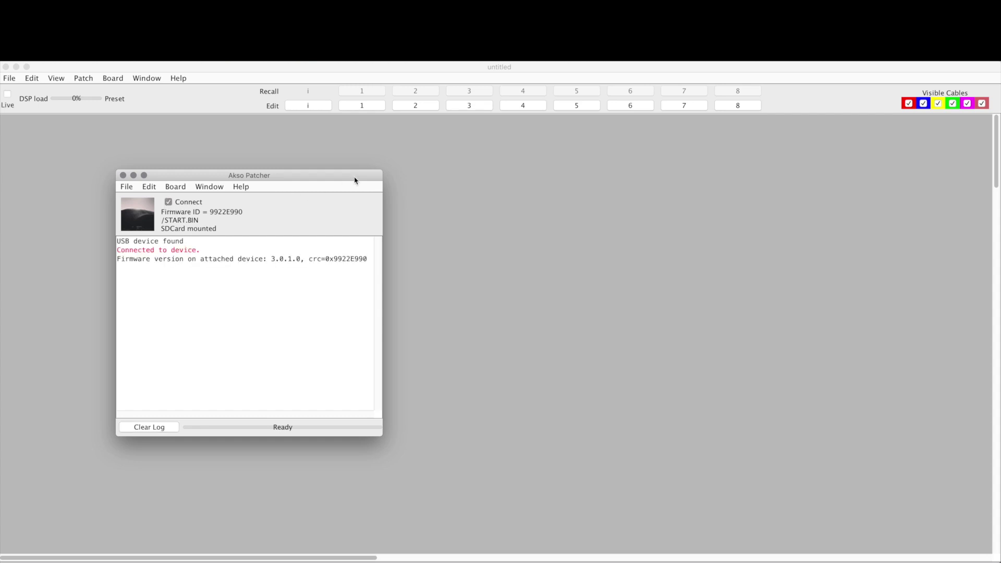
pyautogui.press('super+m')
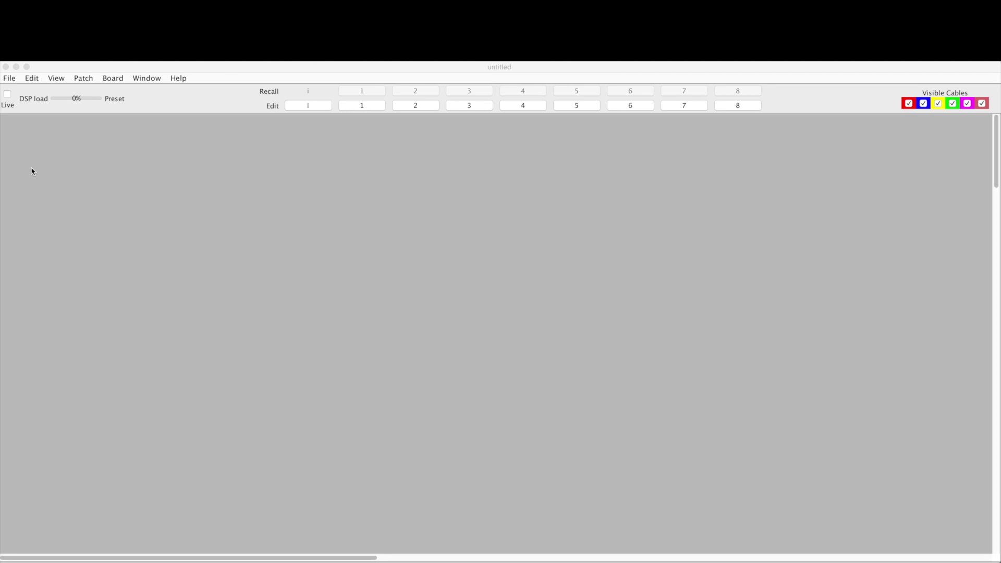
# Step: Open the object browser and look through the community TSG/ctrl folder, previewing MultiPot 3
pyautogui.doubleClick(141, 217)
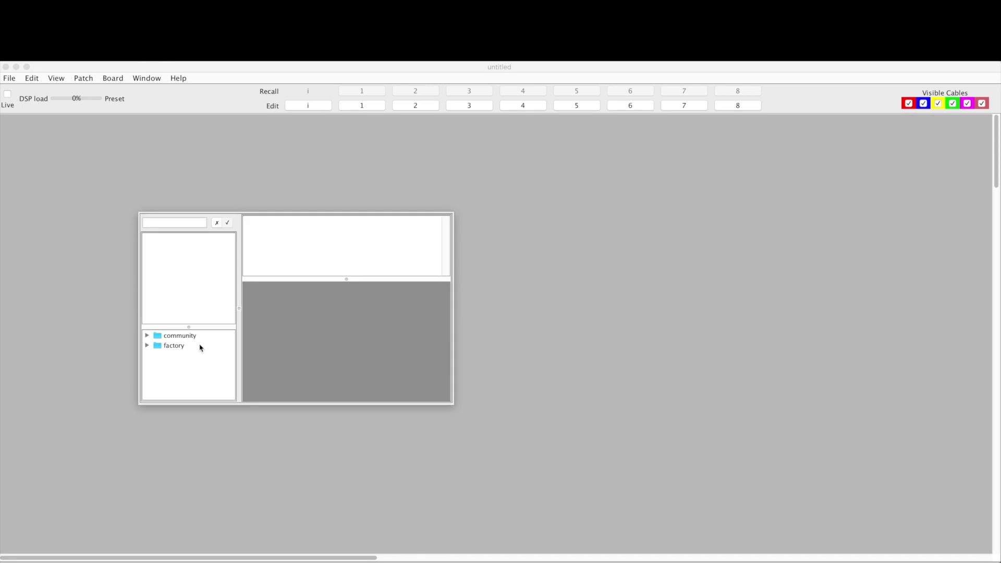
pyautogui.click(147, 335)
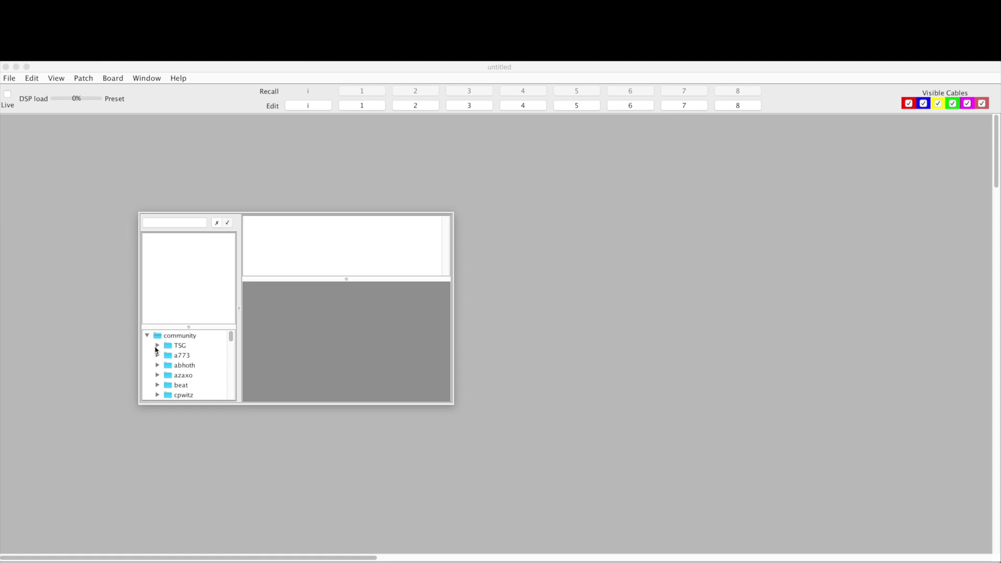
pyautogui.click(157, 345)
pyautogui.click(168, 356)
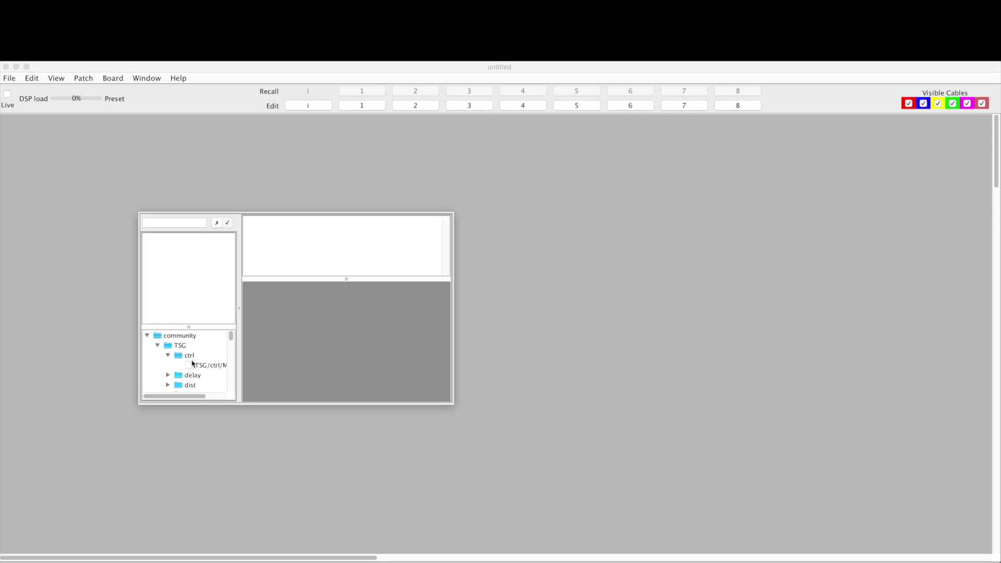
pyautogui.click(177, 368)
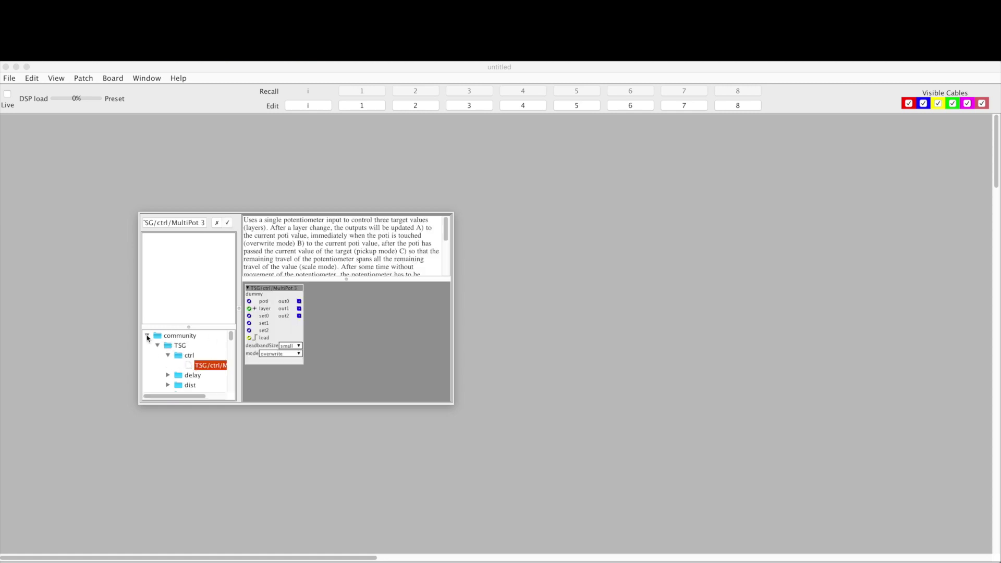
pyautogui.click(147, 335)
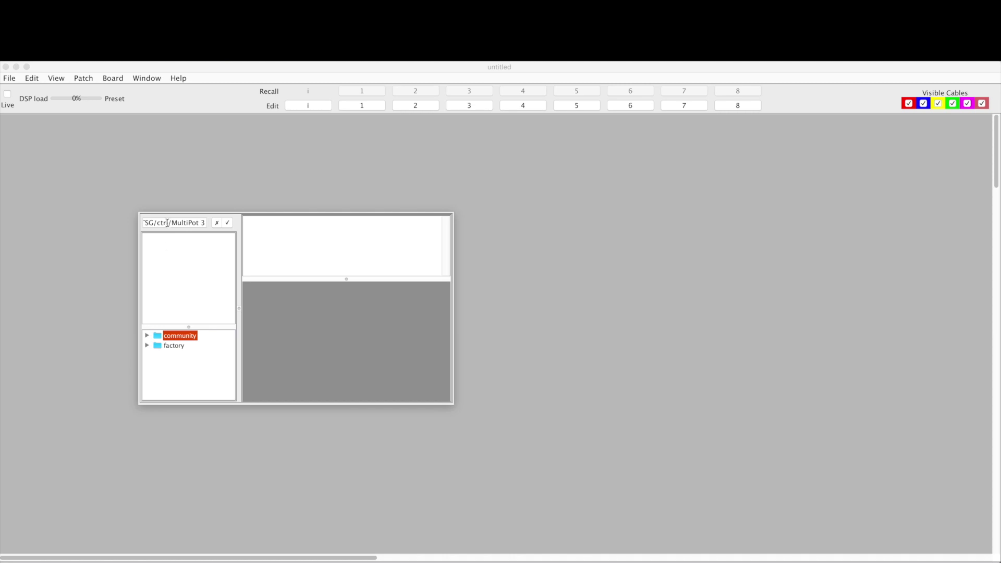
# Step: Search for 'audio/out' and select the audio/out stereo object
pyautogui.click(168, 223)
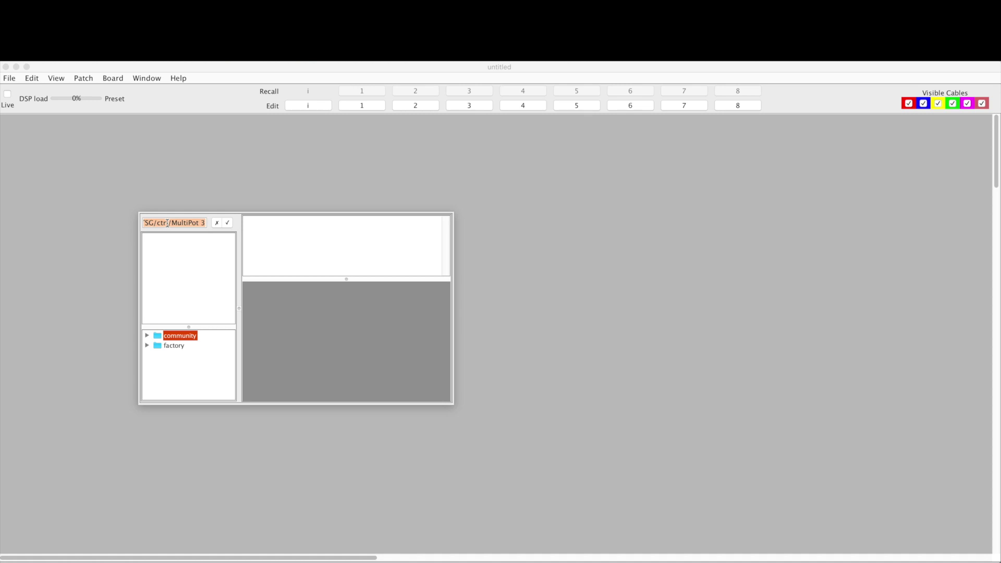
pyautogui.write('audo')
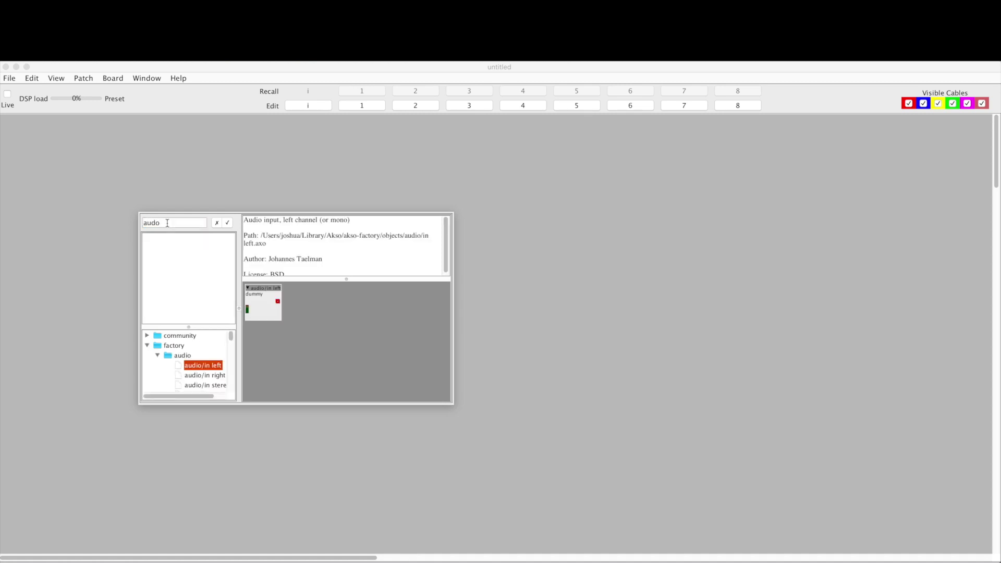
pyautogui.press('BackSpace')
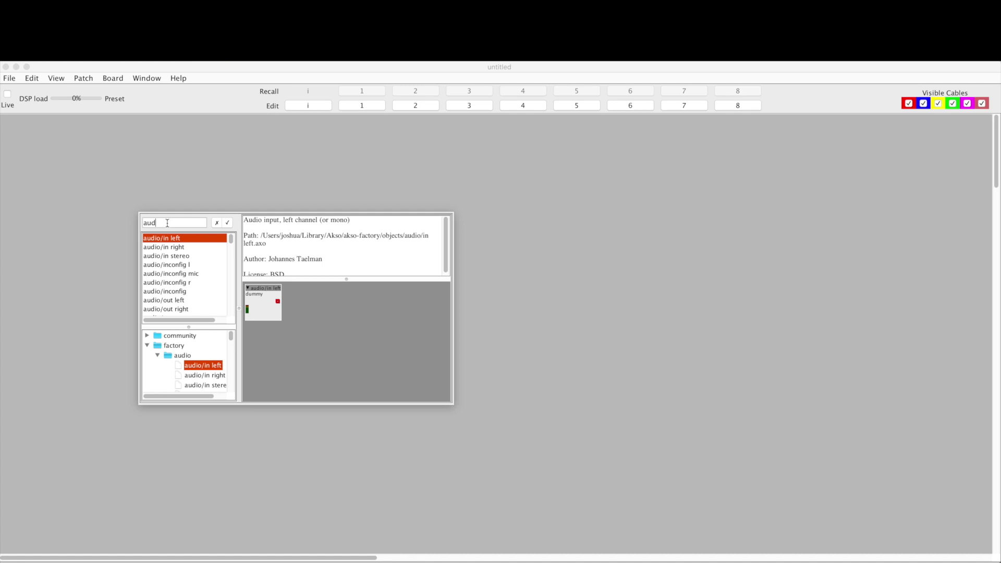
pyautogui.write('io')
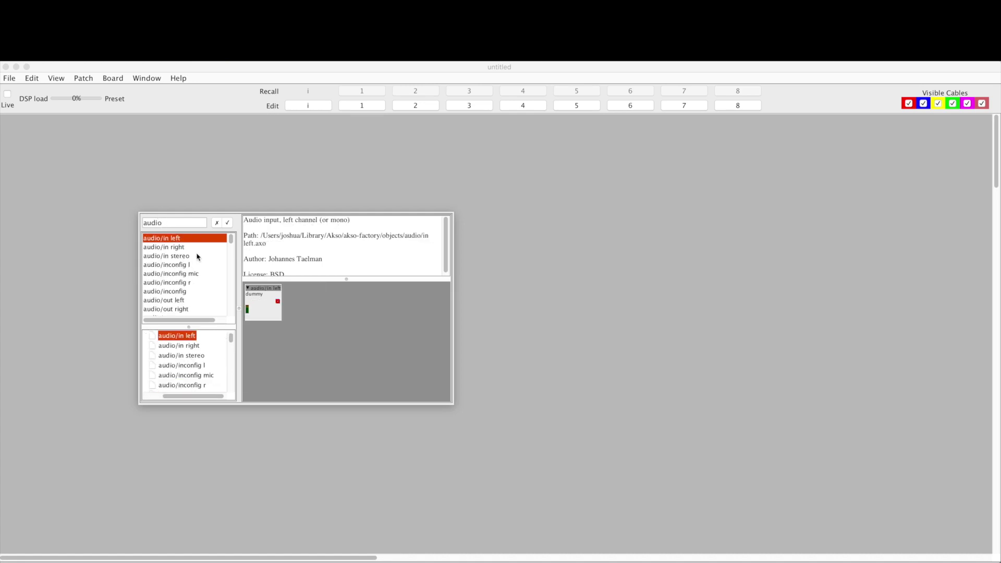
pyautogui.write('/out')
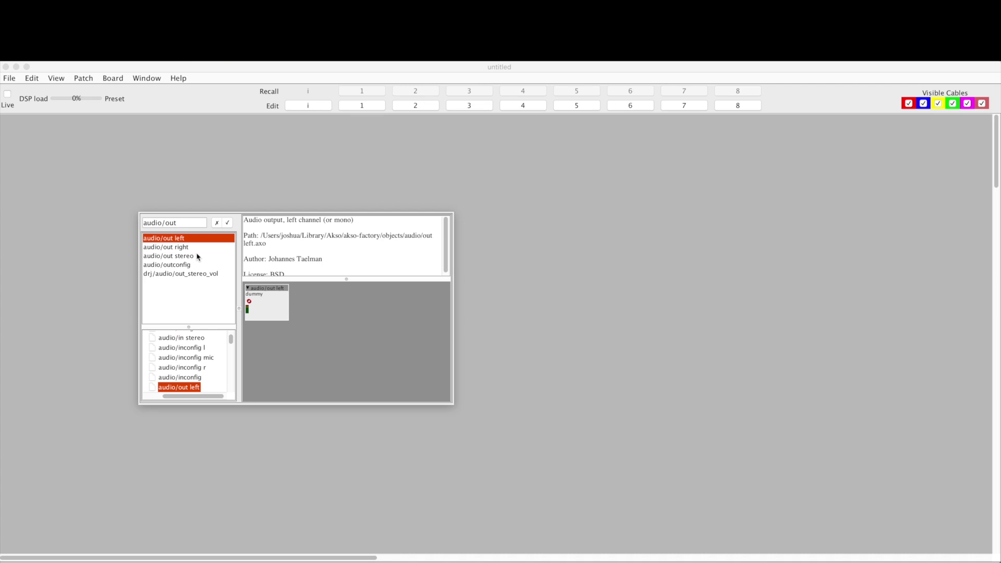
pyautogui.click(198, 257)
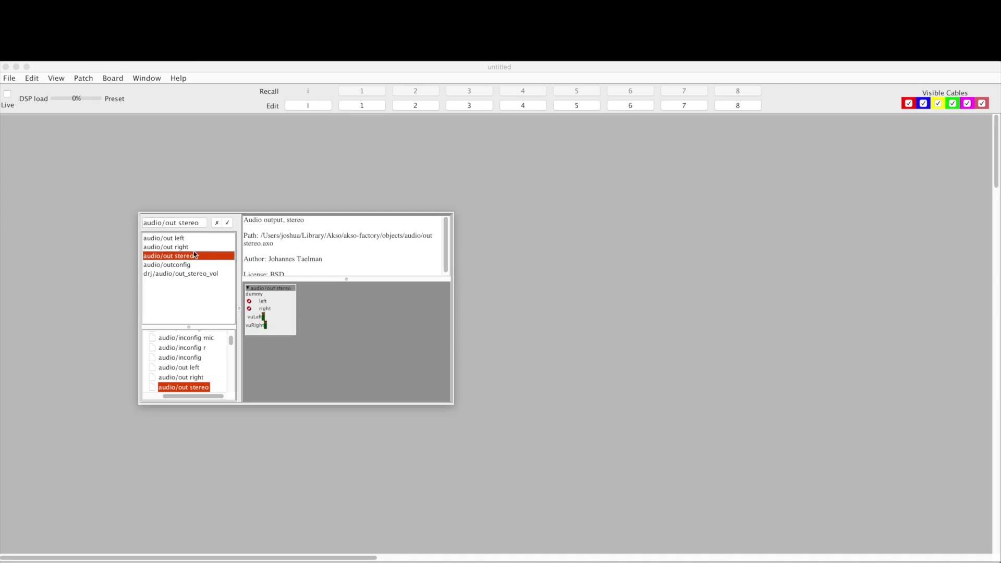
# Step: Place audio/out stereo at the patch centre and add an osc/brds/buzz oscillator to its left
pyautogui.doubleClick(192, 257)
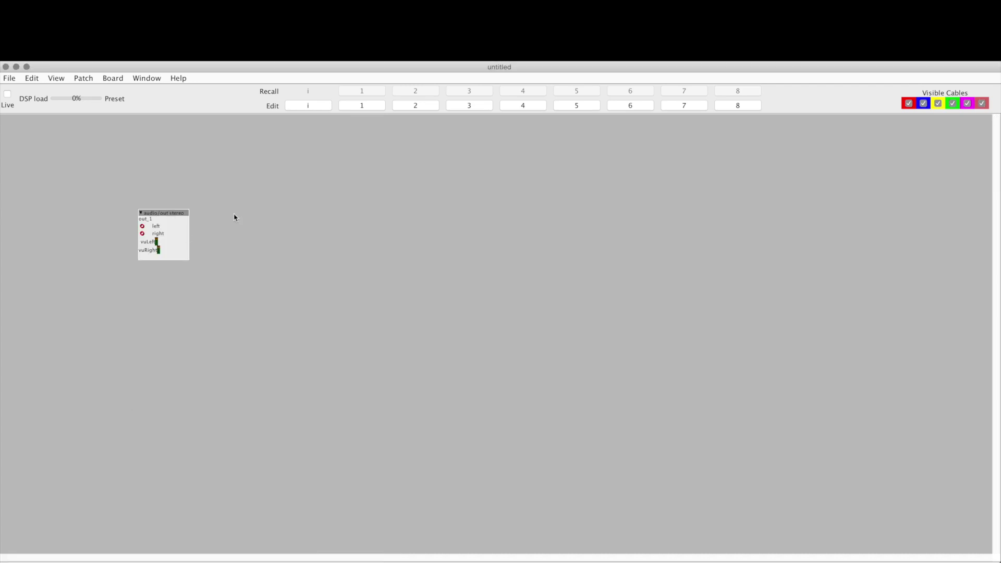
pyautogui.moveTo(172, 218); pyautogui.dragTo(471, 266)
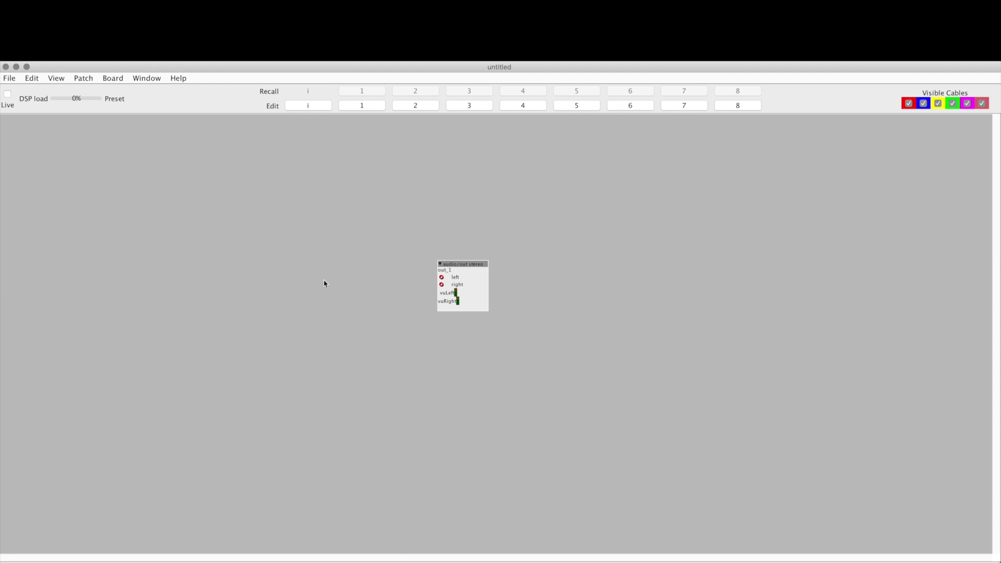
pyautogui.doubleClick(352, 271)
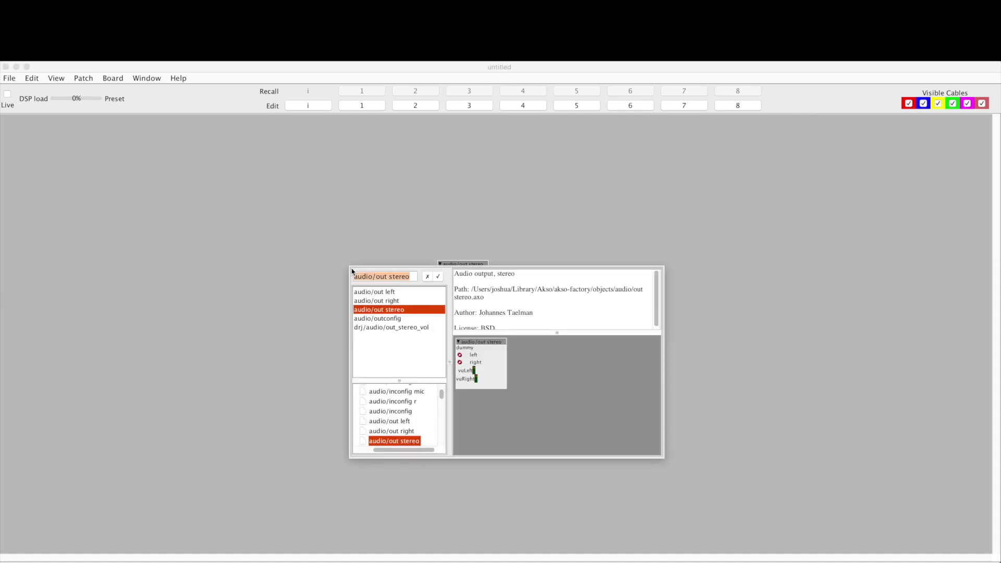
pyautogui.write('buzz')
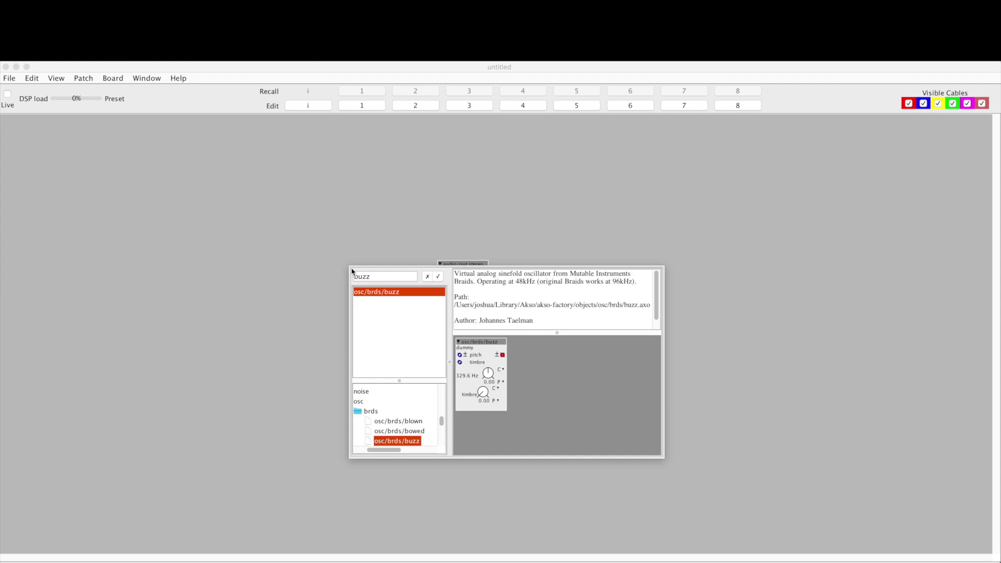
pyautogui.doubleClick(381, 296)
pyautogui.moveTo(379, 269); pyautogui.dragTo(442, 285)
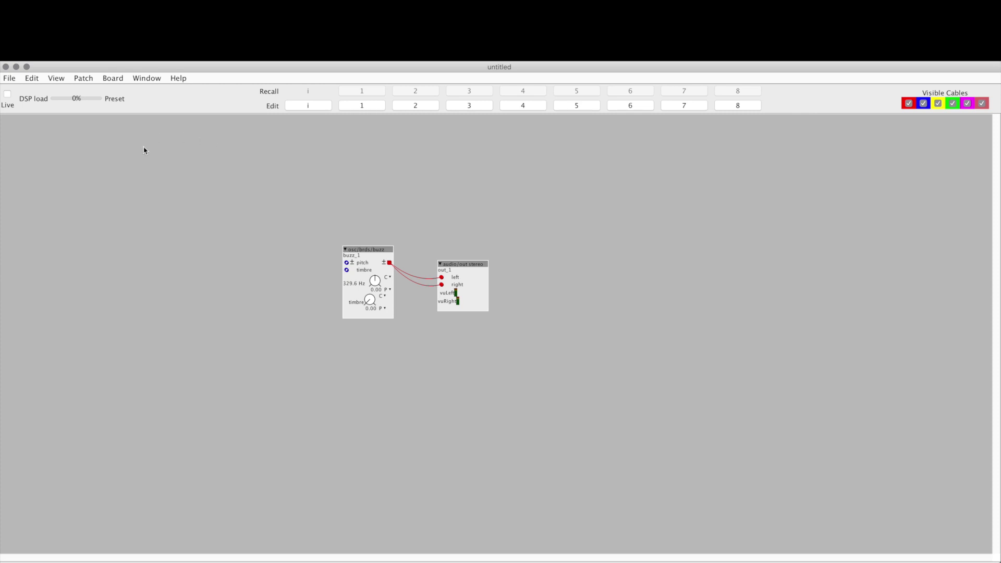
# Step: Run the patch live and move the compiling log window out of the way
pyautogui.click(9, 97)
pyautogui.moveTo(263, 236); pyautogui.dragTo(253, 216)
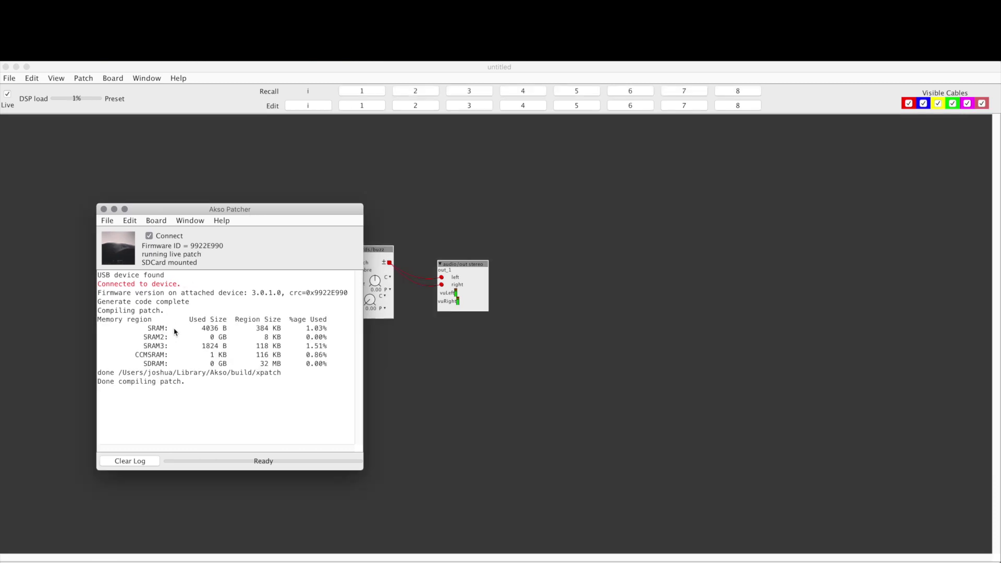
pyautogui.moveTo(200, 209); pyautogui.dragTo(0, 61)
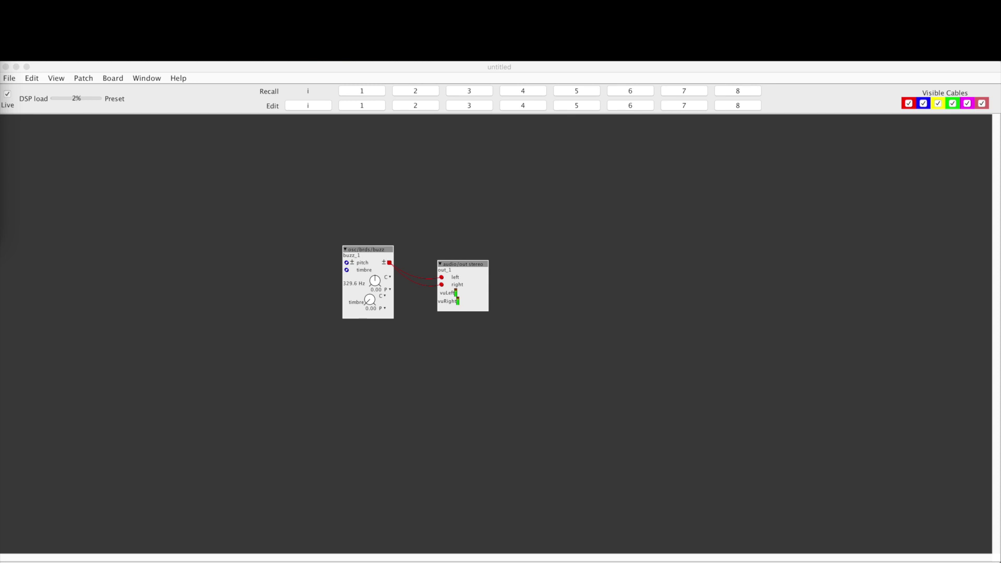
# Step: Adjust the buzz oscillator's pitch knob and raise its timbre to 32.00
pyautogui.click(376, 284)
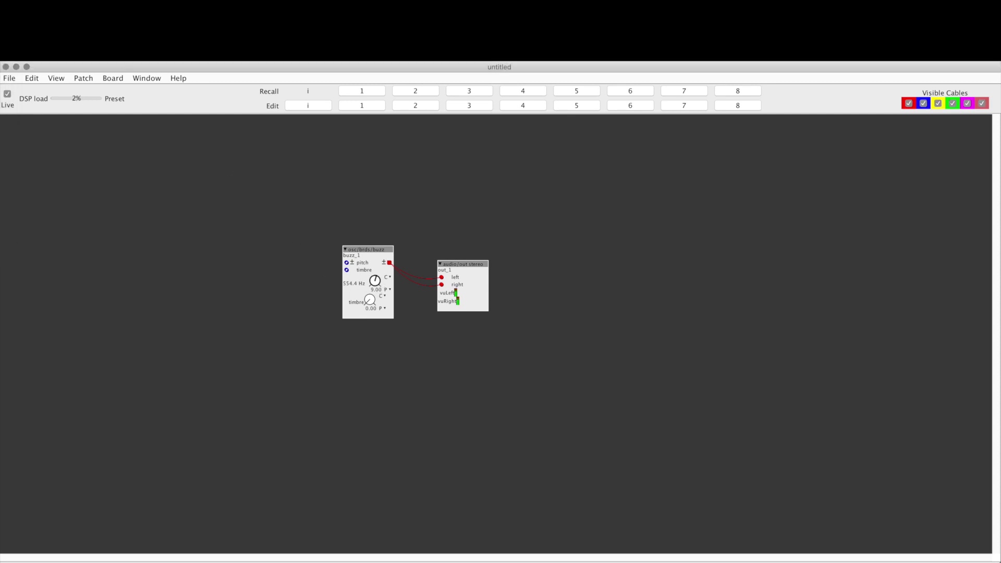
pyautogui.moveTo(376, 284)
pyautogui.mouseDown()
pyautogui.moveTo(377, 305)
pyautogui.moveTo(377, 291)
pyautogui.mouseUp()
pyautogui.moveTo(370, 301); pyautogui.dragTo(369, 286)
pyautogui.moveTo(370, 299); pyautogui.dragTo(370, 301)
# Step: Leave live mode and place a gpio/in/analog input up-left of the buzz oscillator
pyautogui.click(8, 95)
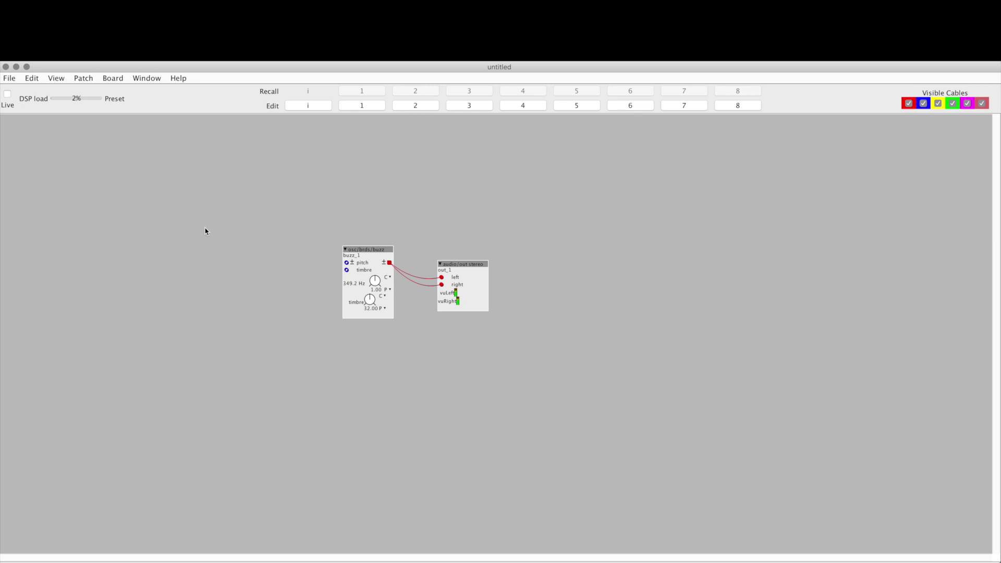
pyautogui.doubleClick(235, 228)
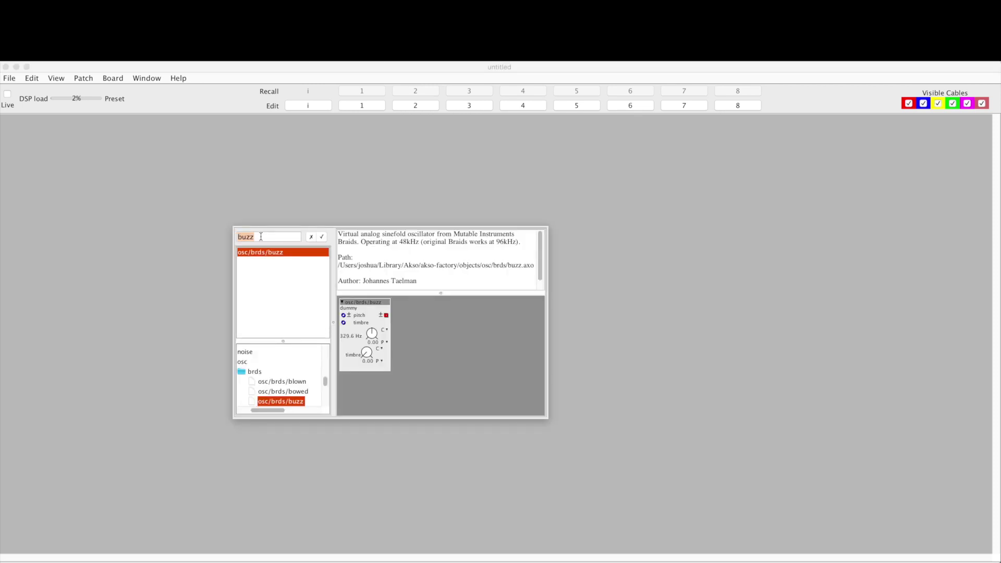
pyautogui.write('gpio')
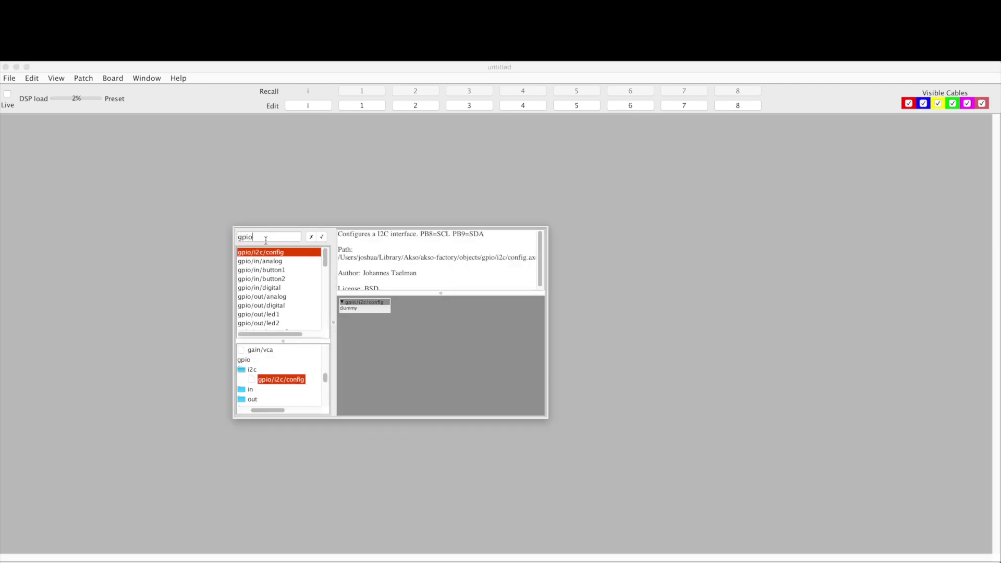
pyautogui.click(284, 264)
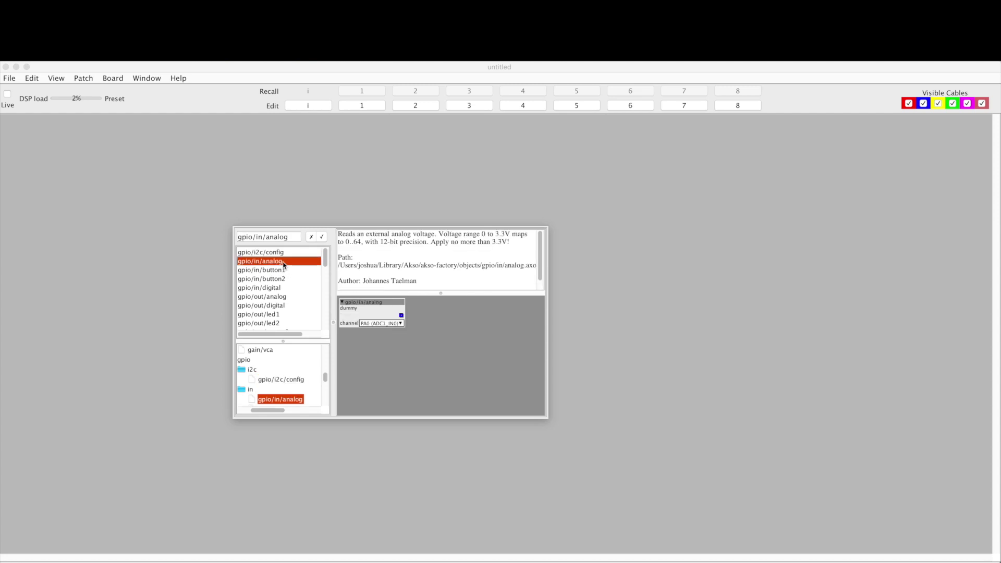
pyautogui.doubleClick(284, 265)
pyautogui.moveTo(273, 235); pyautogui.dragTo(347, 263)
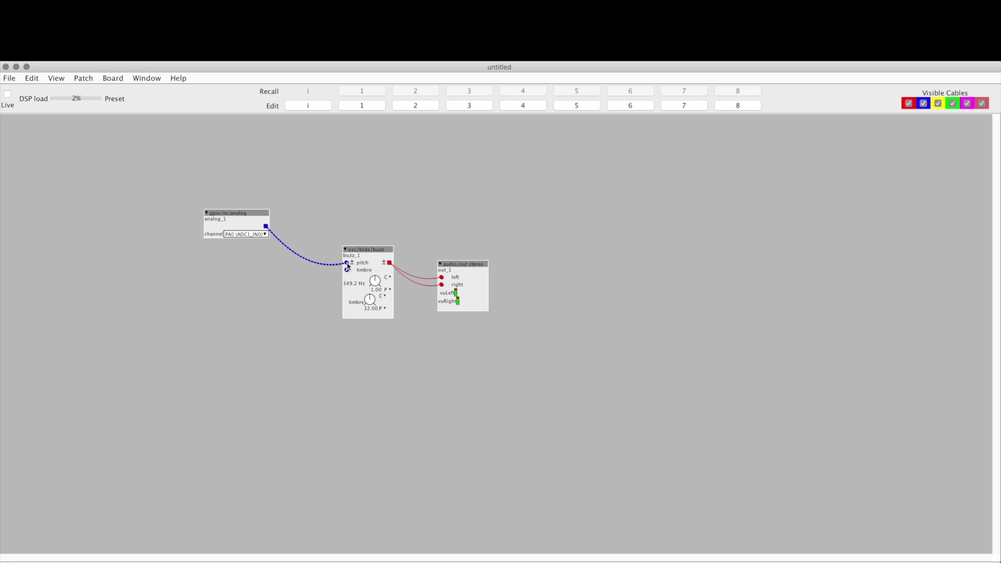
# Step: Add a disp/dial p display under the analog input, then select both together
pyautogui.doubleClick(265, 256)
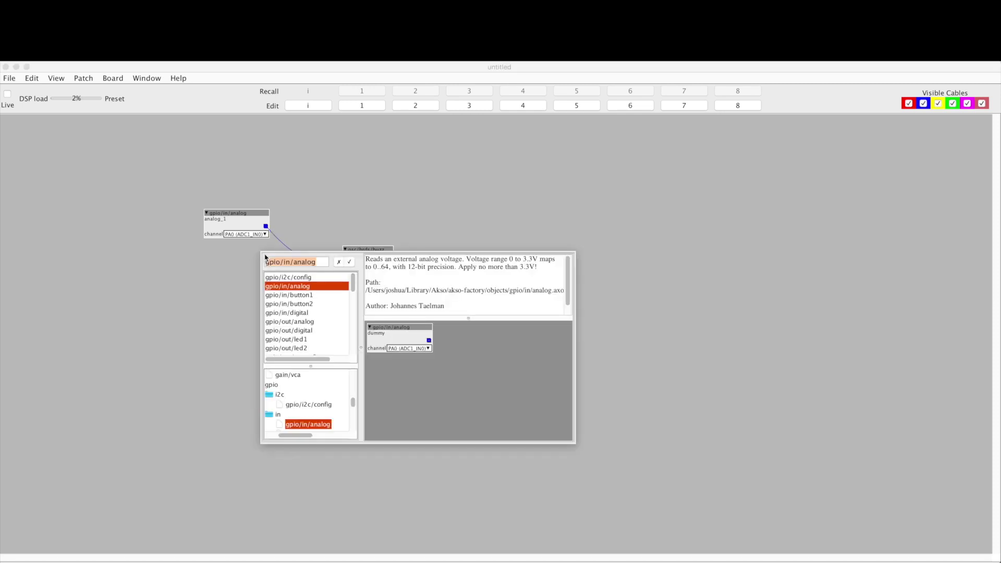
pyautogui.write('dial')
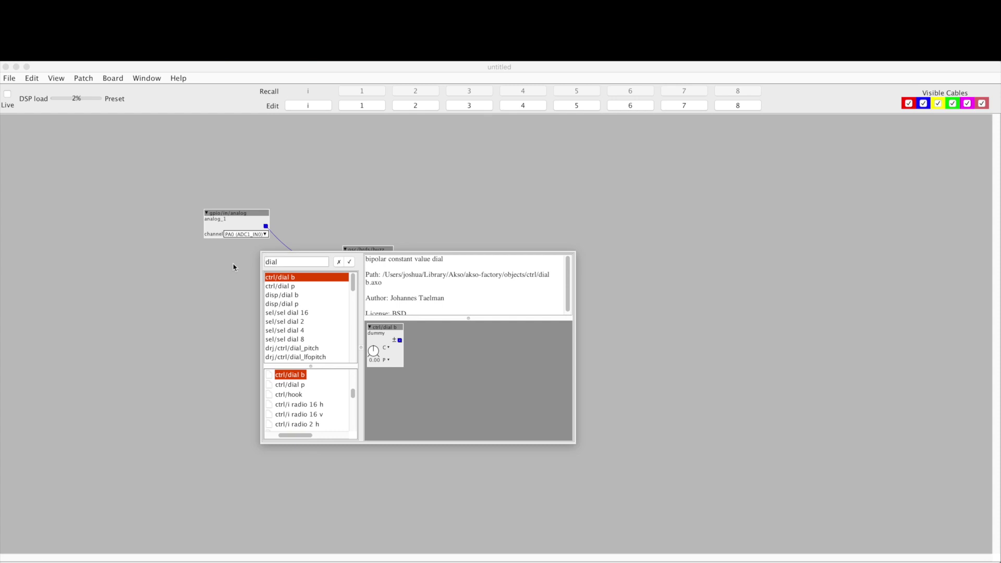
pyautogui.click(299, 287)
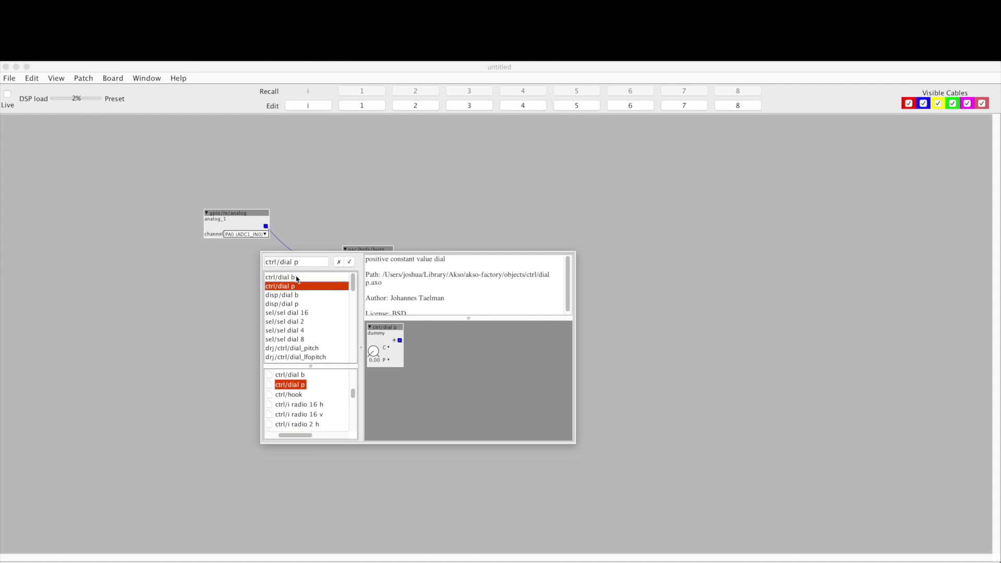
pyautogui.click(302, 305)
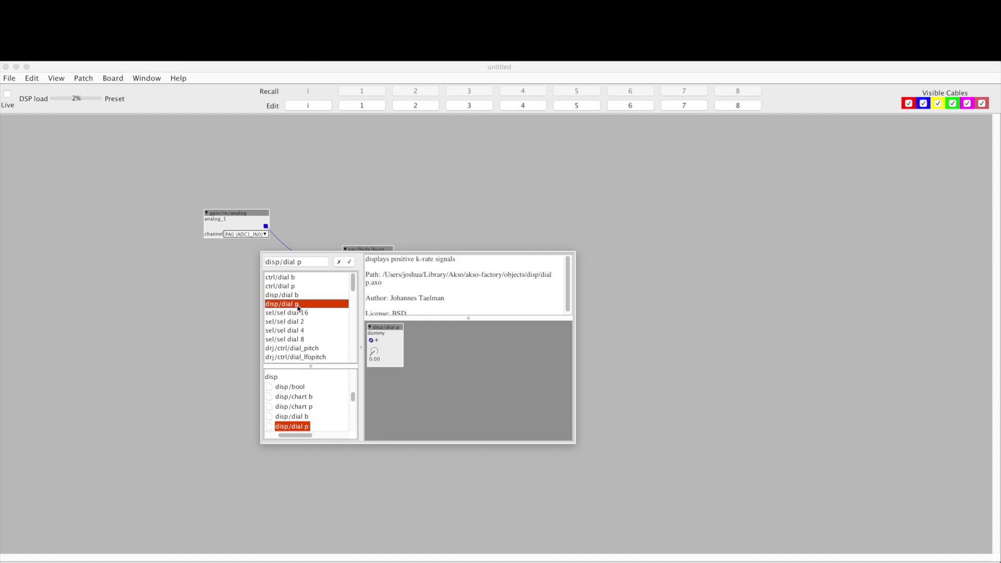
pyautogui.doubleClick(298, 305)
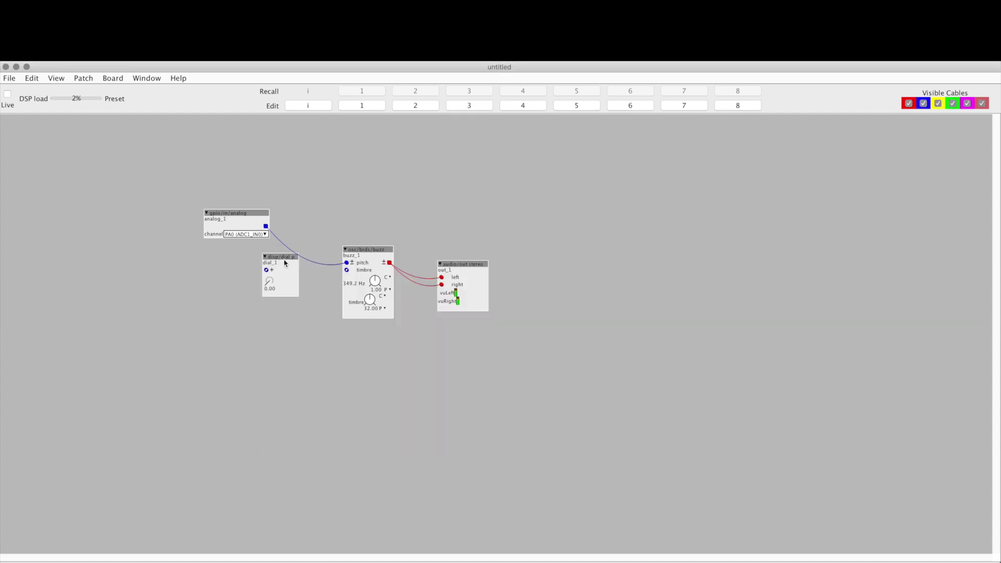
pyautogui.moveTo(284, 259); pyautogui.dragTo(265, 227)
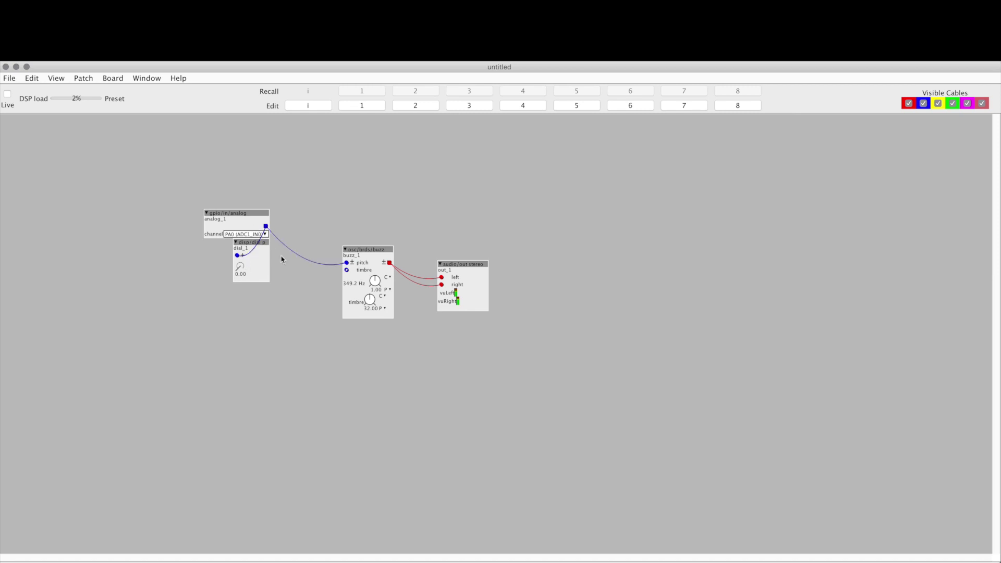
pyautogui.moveTo(187, 192); pyautogui.dragTo(347, 271)
# Step: Duplicate the analog input and dial, setting the copy analog_2 to channel PA1 (ADC1_IN1)
pyautogui.hotkey('ctrl', 'd')
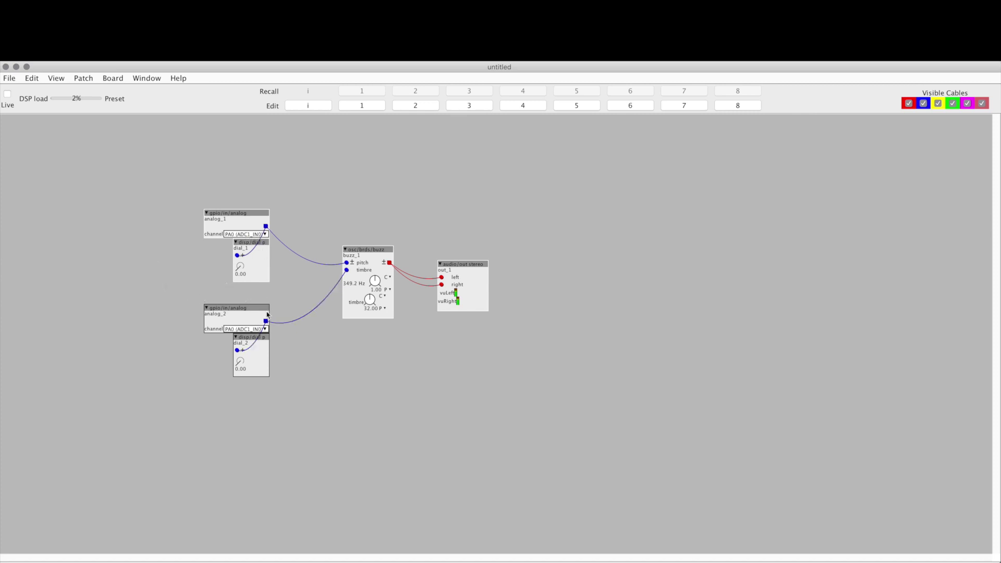
pyautogui.click(258, 330)
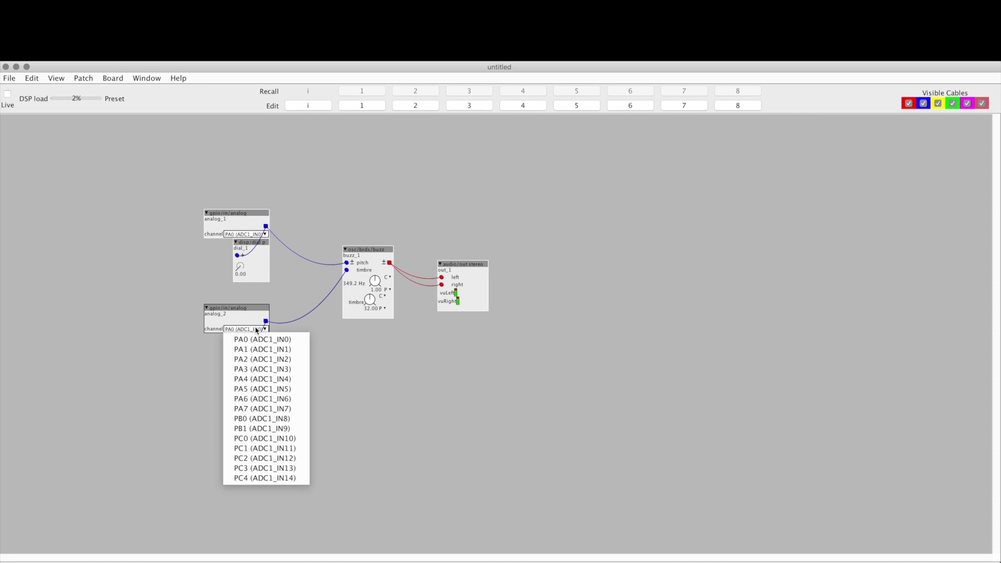
pyautogui.click(282, 349)
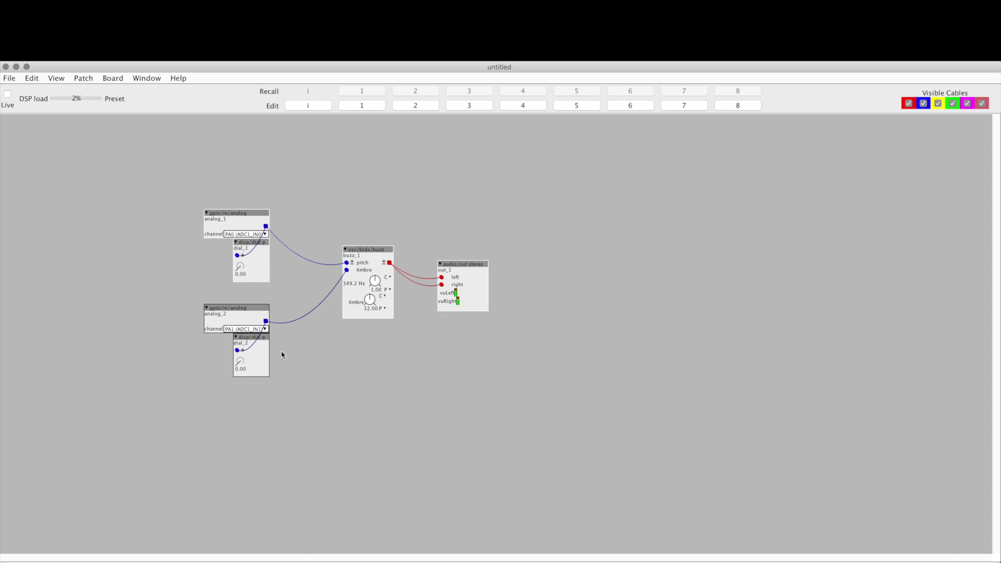
# Step: Start live mode and sweep the buzz pitch down to 18.35 Hz
pyautogui.click(7, 95)
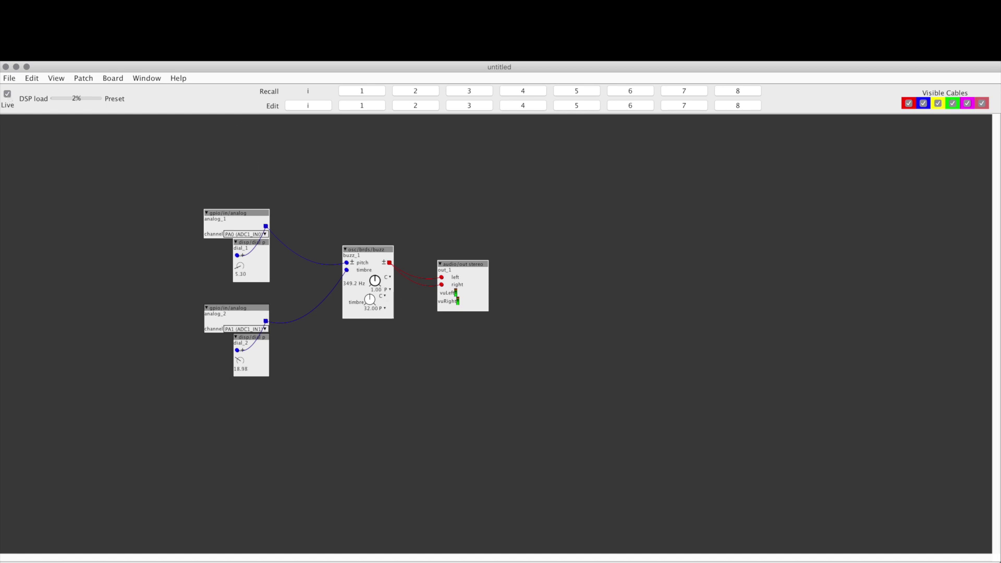
pyautogui.scroll(-3, 375, 281)
pyautogui.moveTo(374, 280)
pyautogui.mouseDown()
pyautogui.moveTo(375, 302)
pyautogui.moveTo(375, 276)
pyautogui.mouseUp()
pyautogui.moveTo(373, 282)
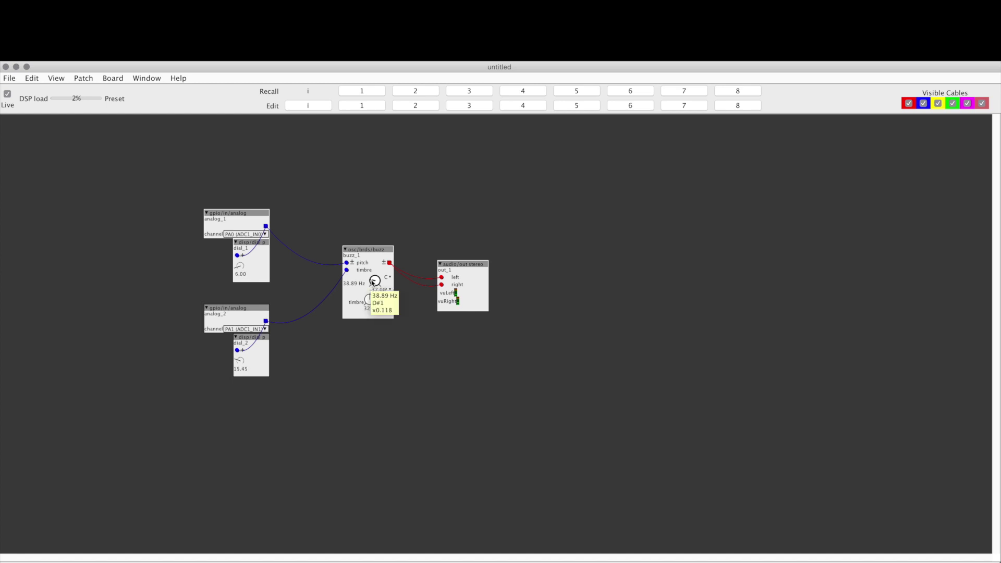